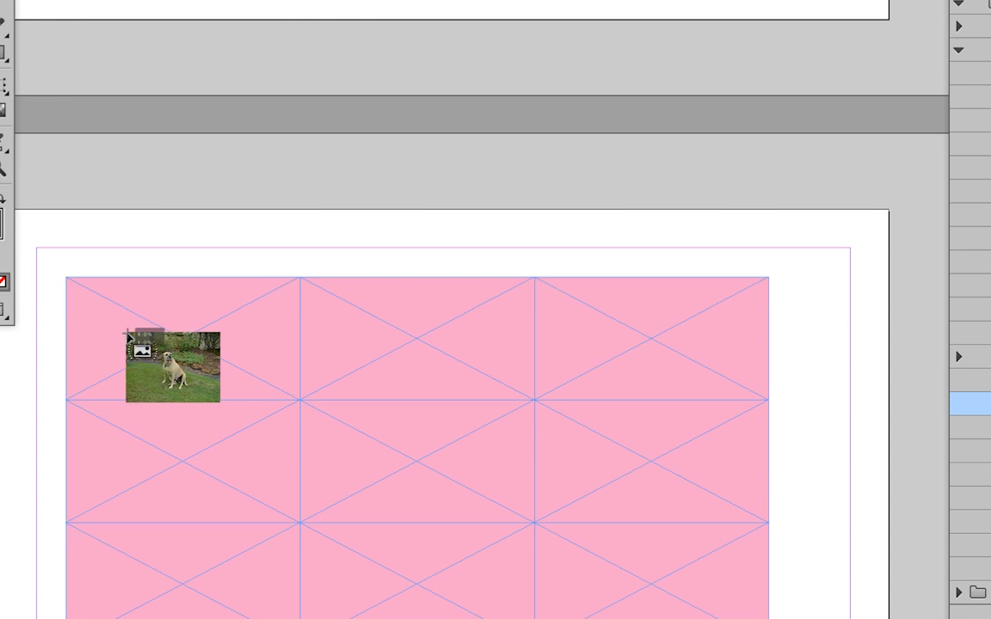
Step: Place the loaded dog image in the grid's first frame on page 3 and fill the frame proportionally
{"action": "left_click", "coordinate": [127, 334]}
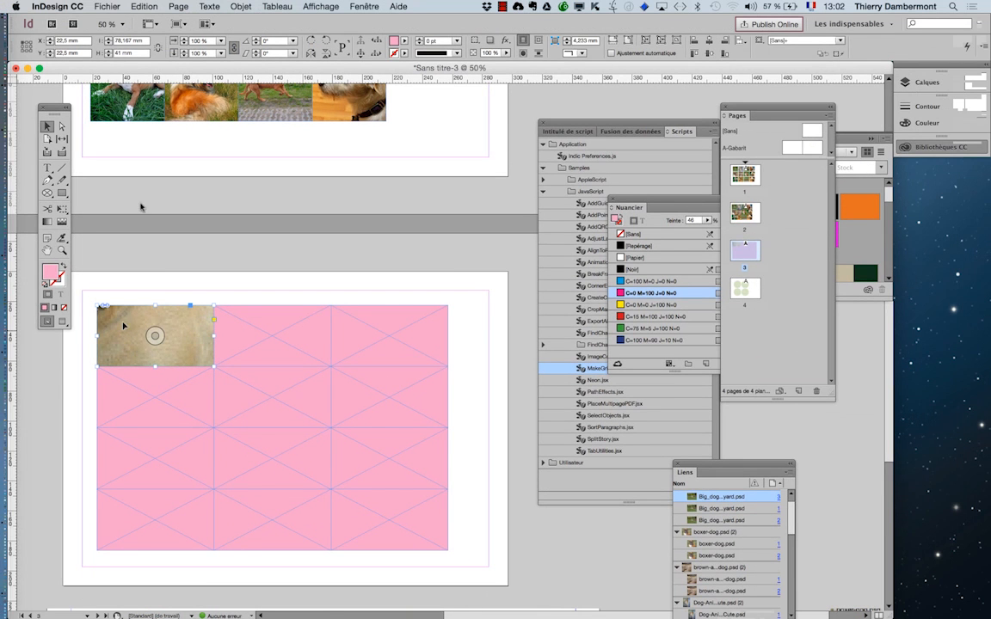
{"action": "left_click", "coordinate": [241, 6]}
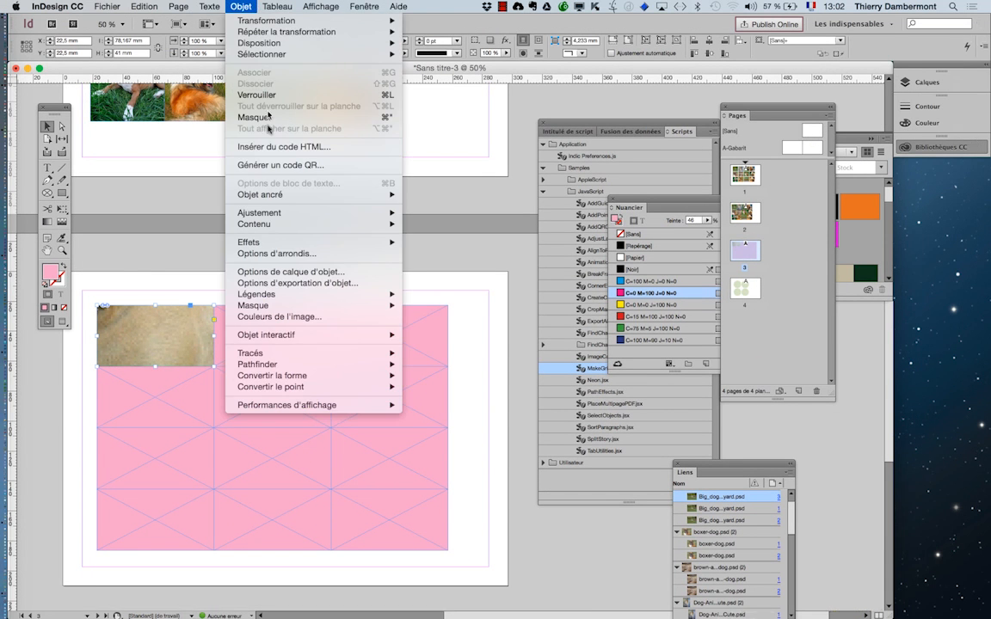
{"action": "mouse_move", "coordinate": [344, 214]}
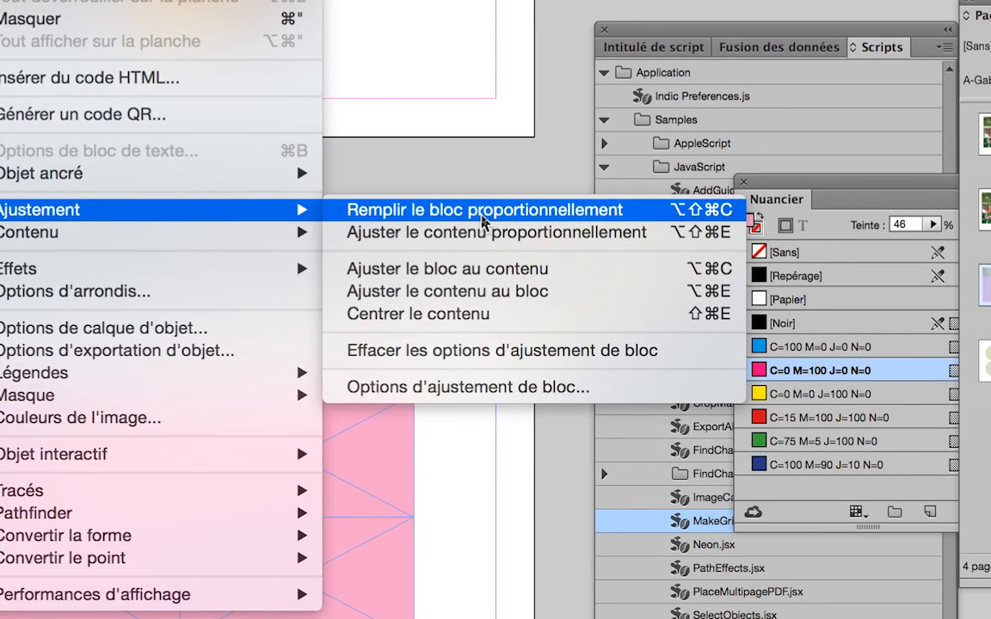
{"action": "left_click", "coordinate": [481, 215]}
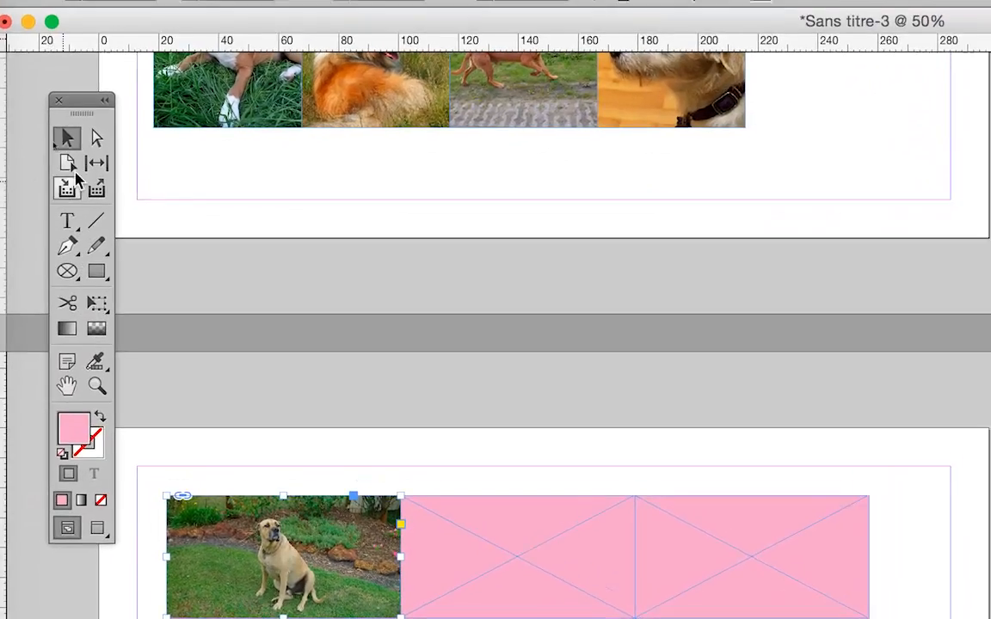
Step: Examine how the first frame crops its image using the Direct Selection tool, and deselect it
{"action": "left_click", "coordinate": [96, 138]}
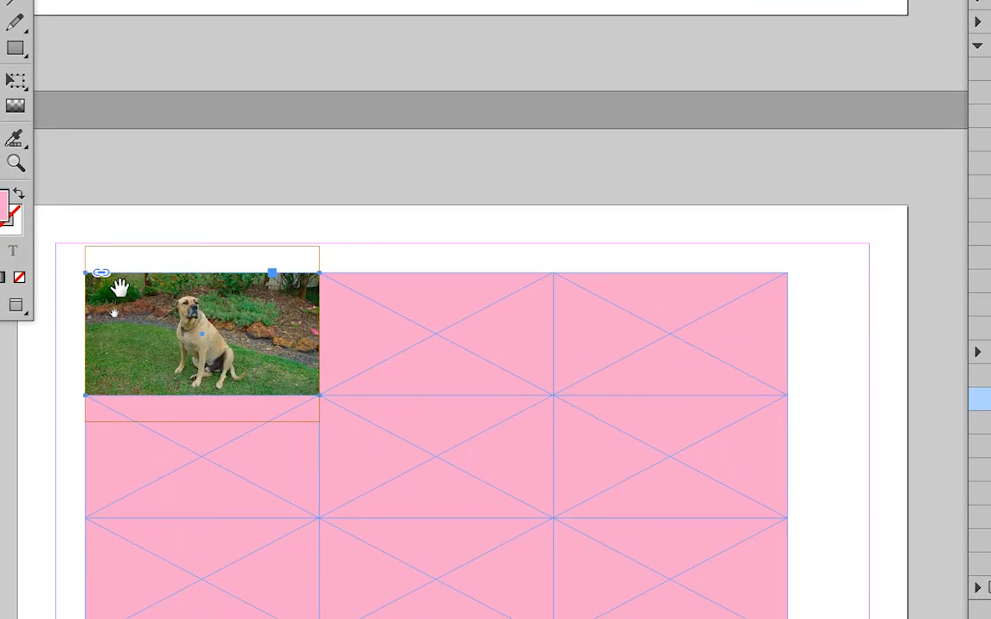
{"action": "left_click", "coordinate": [201, 510]}
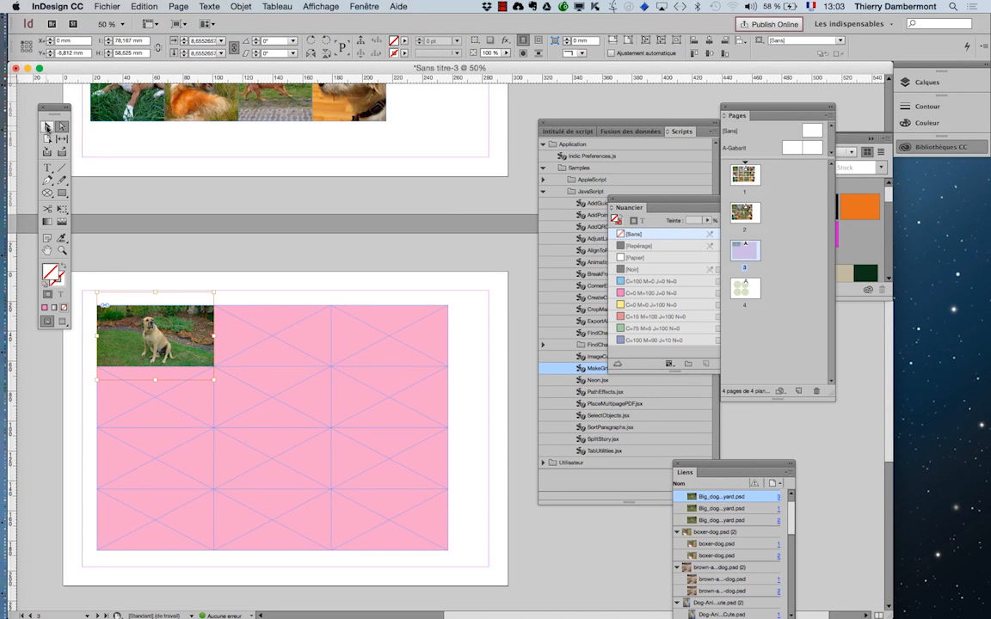
{"action": "left_click", "coordinate": [219, 237]}
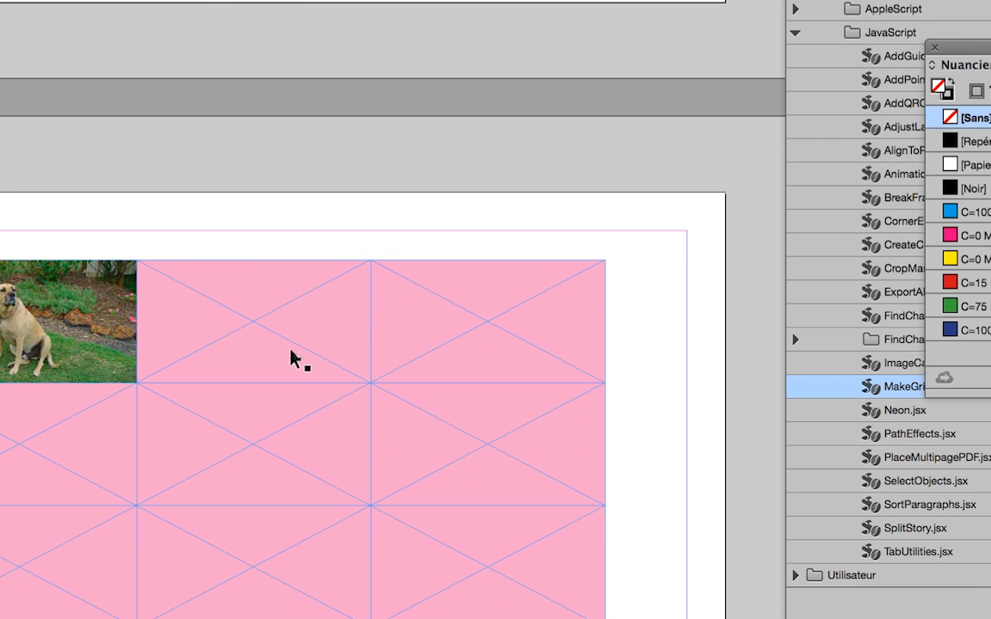
{"action": "left_click", "coordinate": [293, 359]}
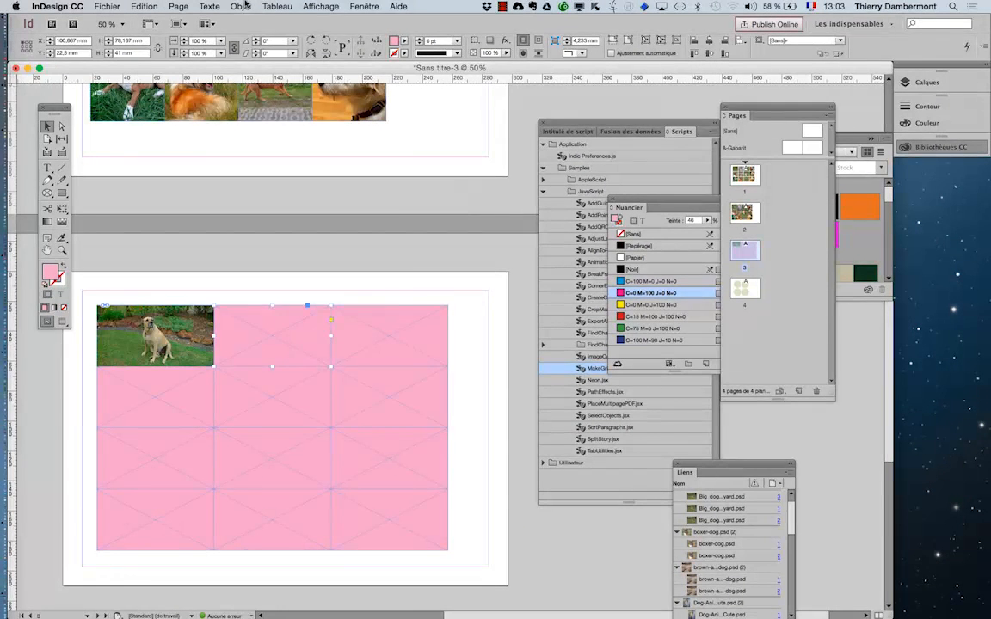
{"action": "left_click", "coordinate": [239, 6]}
{"action": "mouse_move", "coordinate": [293, 213]}
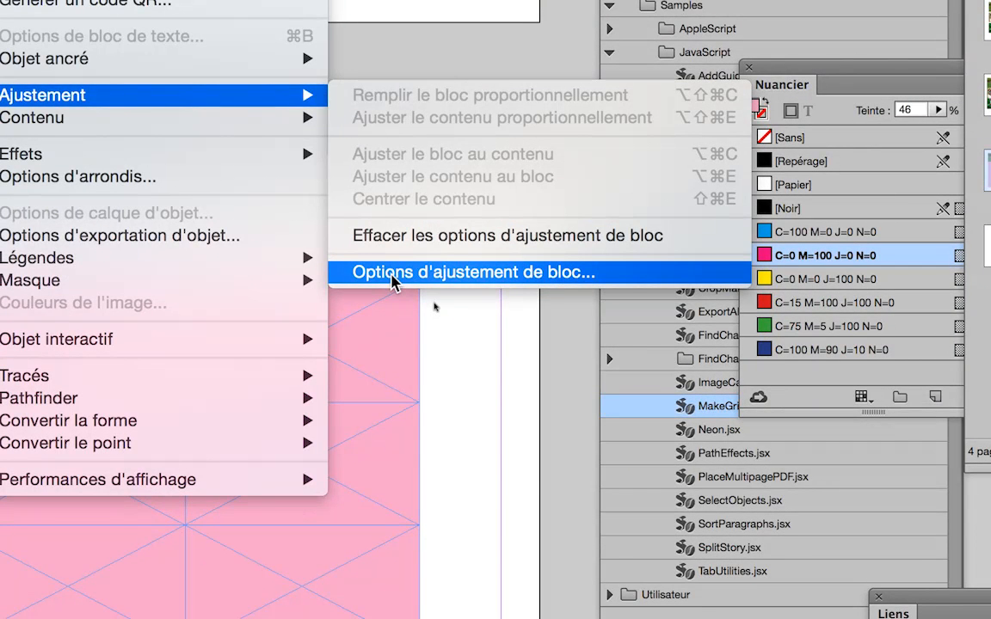
{"action": "left_click", "coordinate": [391, 274]}
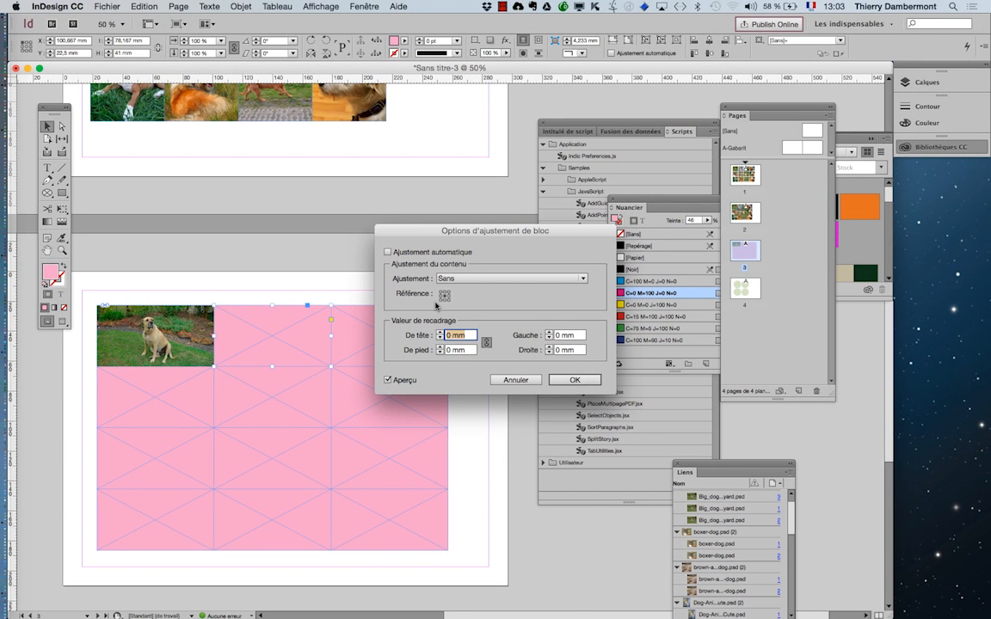
{"action": "left_click_drag", "start_coordinate": [472, 233], "coordinate": [461, 254]}
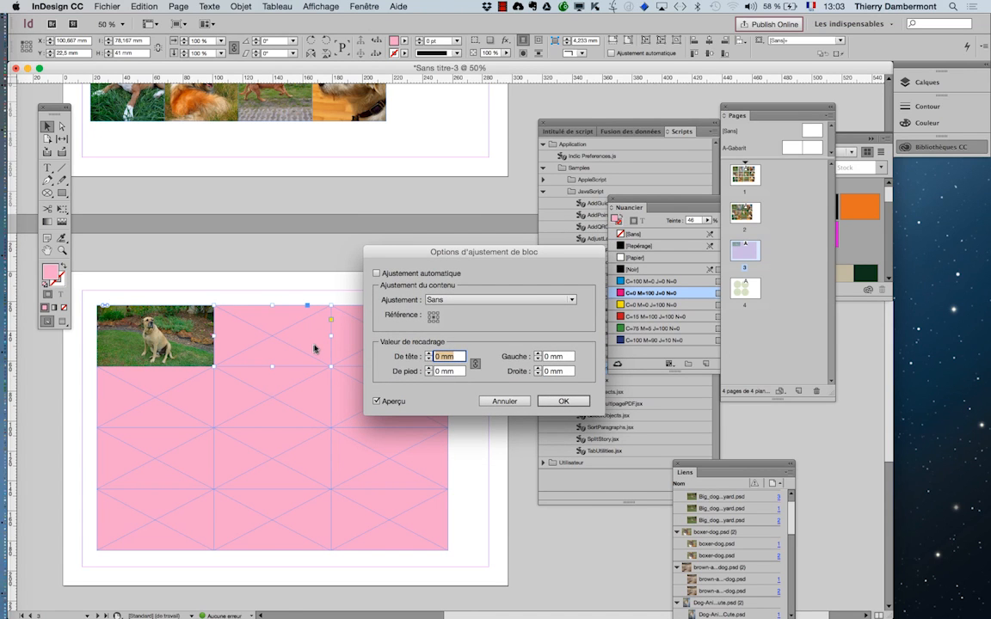
{"action": "left_click", "coordinate": [495, 402]}
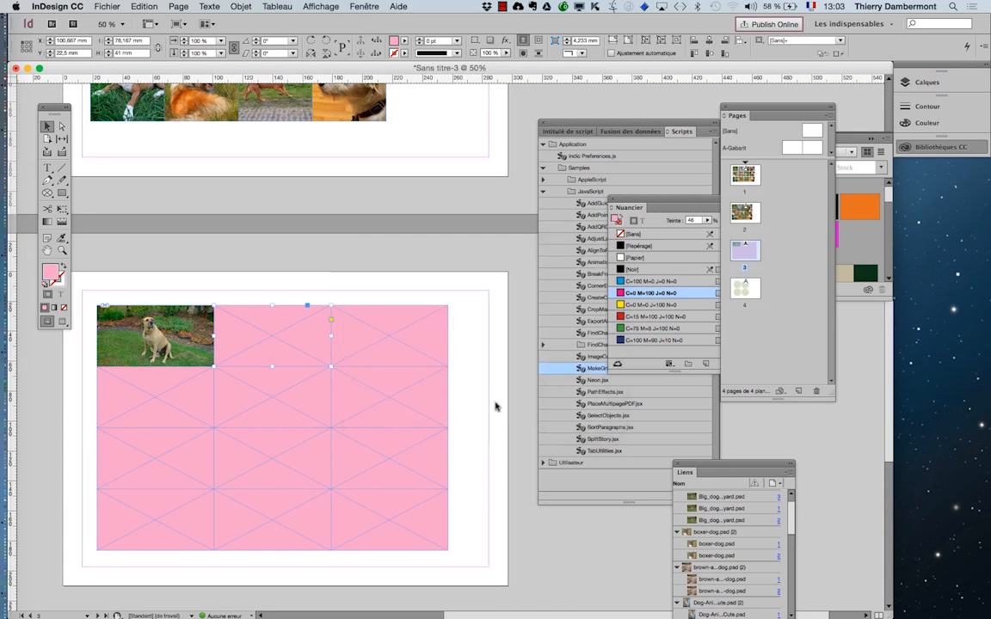
{"action": "left_click", "coordinate": [335, 295]}
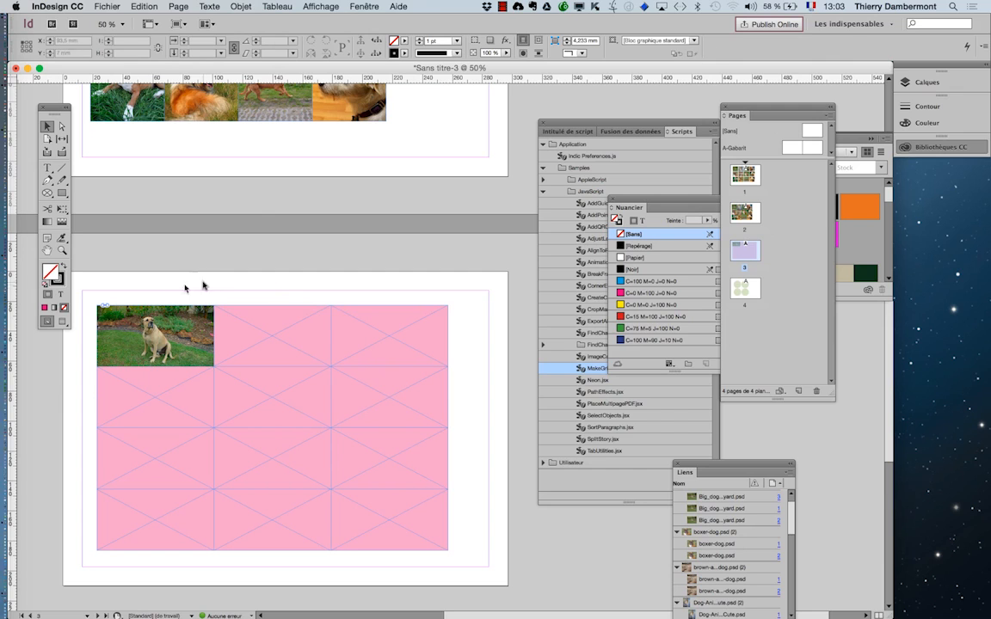
Step: Set the frame fitting options of all frames in the page 3 grid to "Remplir le bloc proportionnellement"
{"action": "left_click_drag", "start_coordinate": [111, 293], "coordinate": [476, 570]}
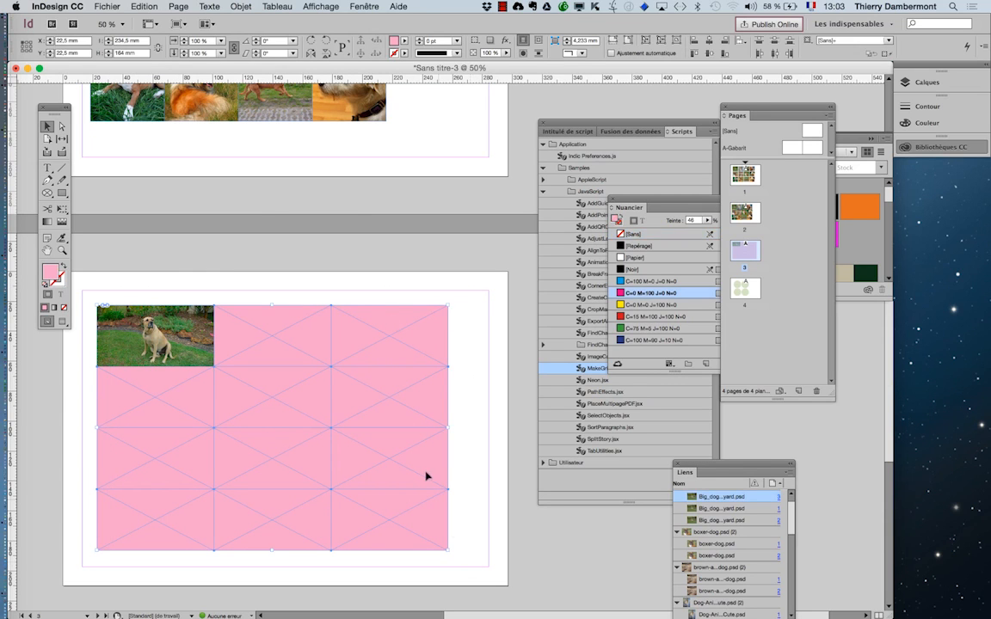
{"action": "left_click", "coordinate": [241, 7]}
{"action": "mouse_move", "coordinate": [275, 213]}
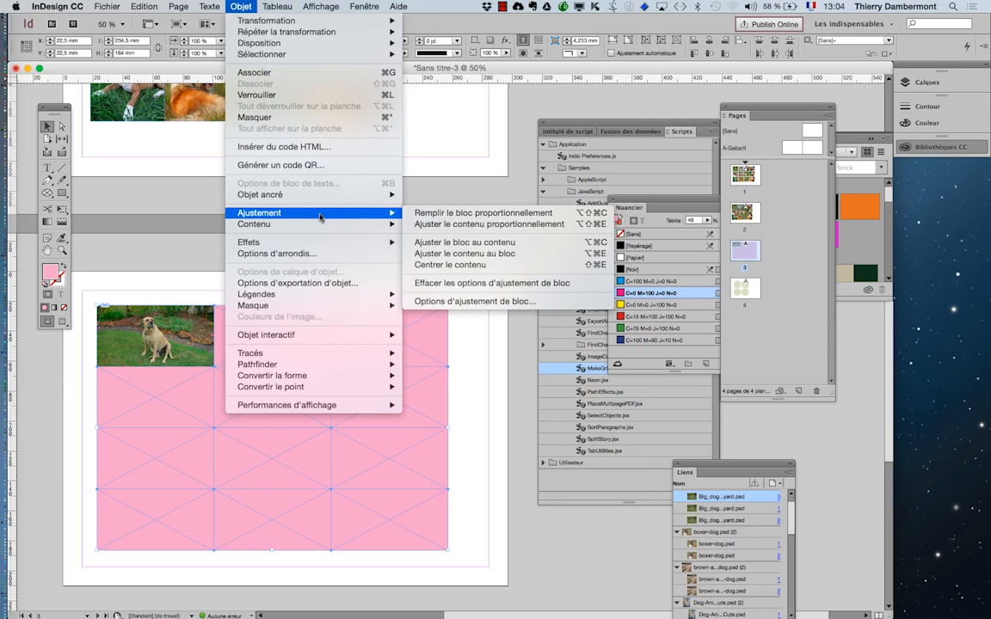
{"action": "left_click", "coordinate": [466, 302]}
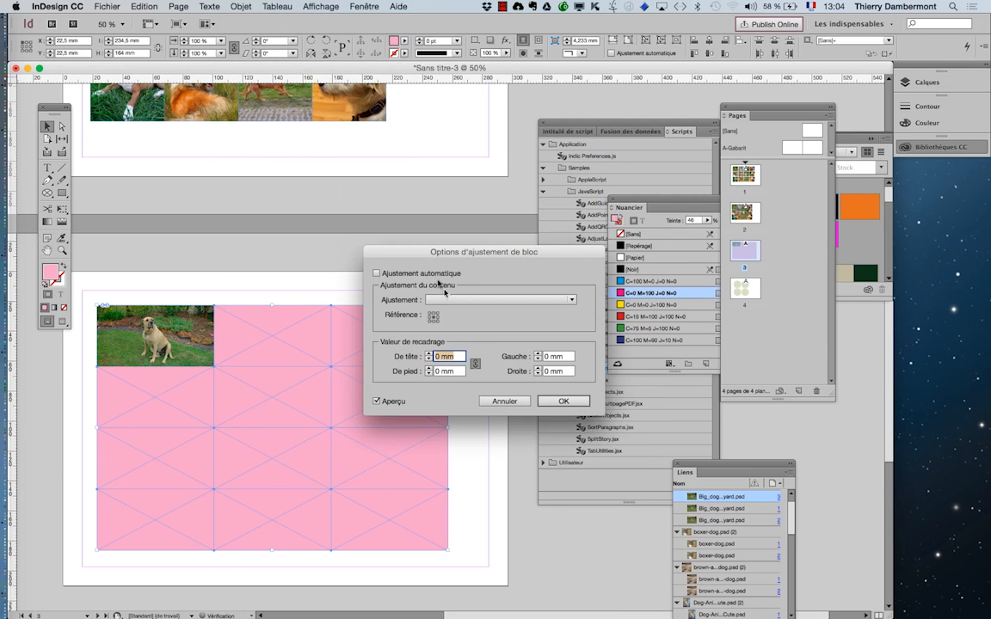
{"action": "left_click_drag", "start_coordinate": [432, 259], "coordinate": [494, 109]}
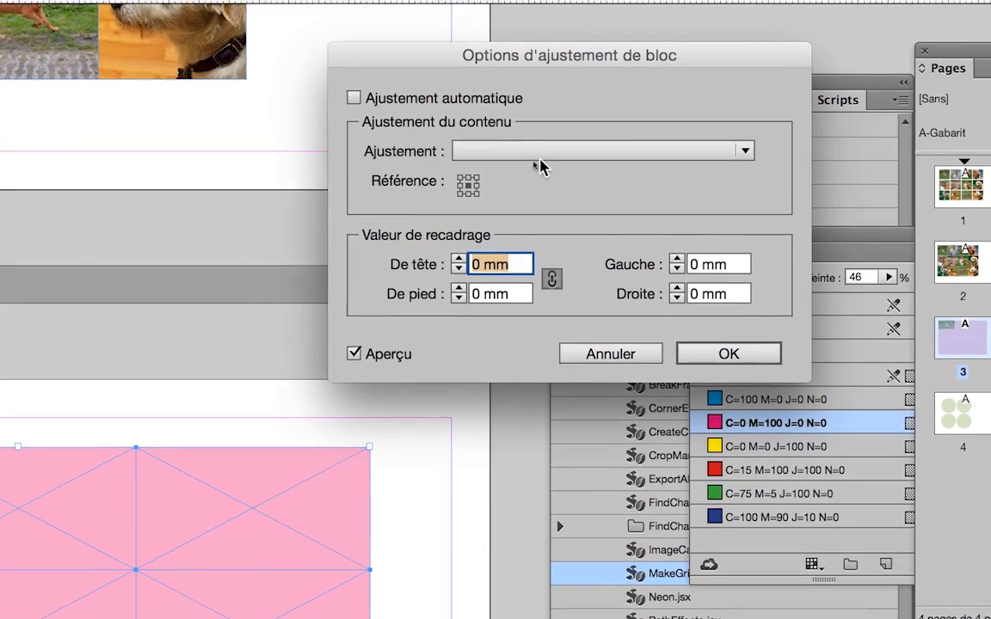
{"action": "left_click", "coordinate": [518, 151]}
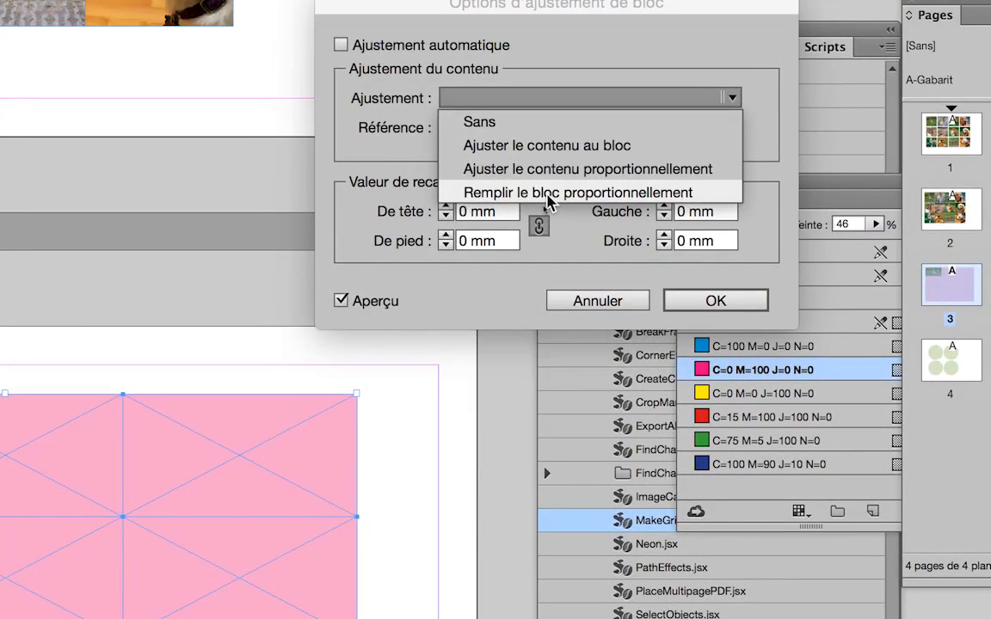
{"action": "left_click", "coordinate": [547, 195]}
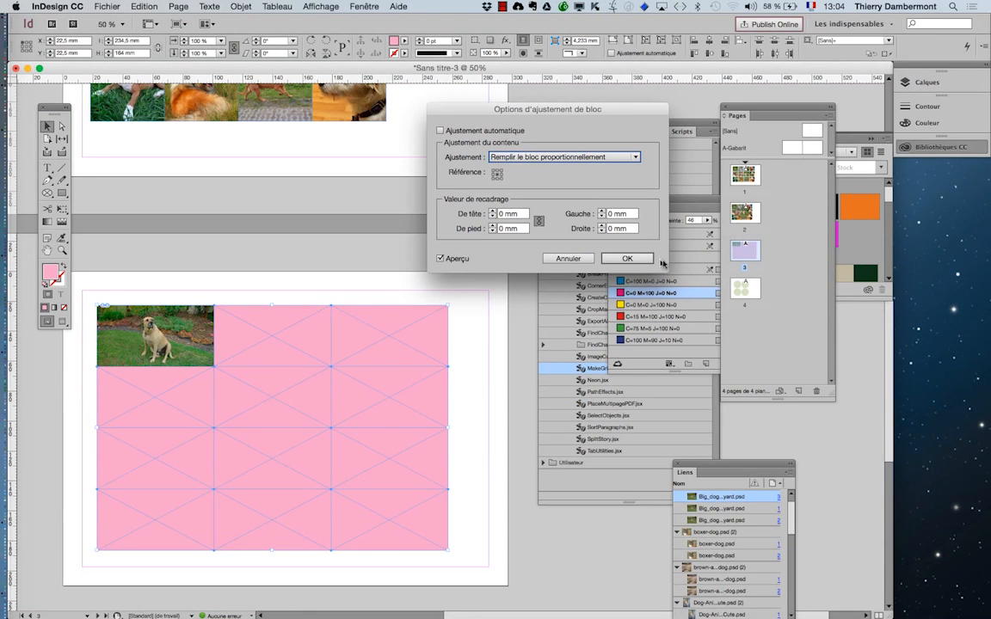
{"action": "left_click", "coordinate": [728, 354]}
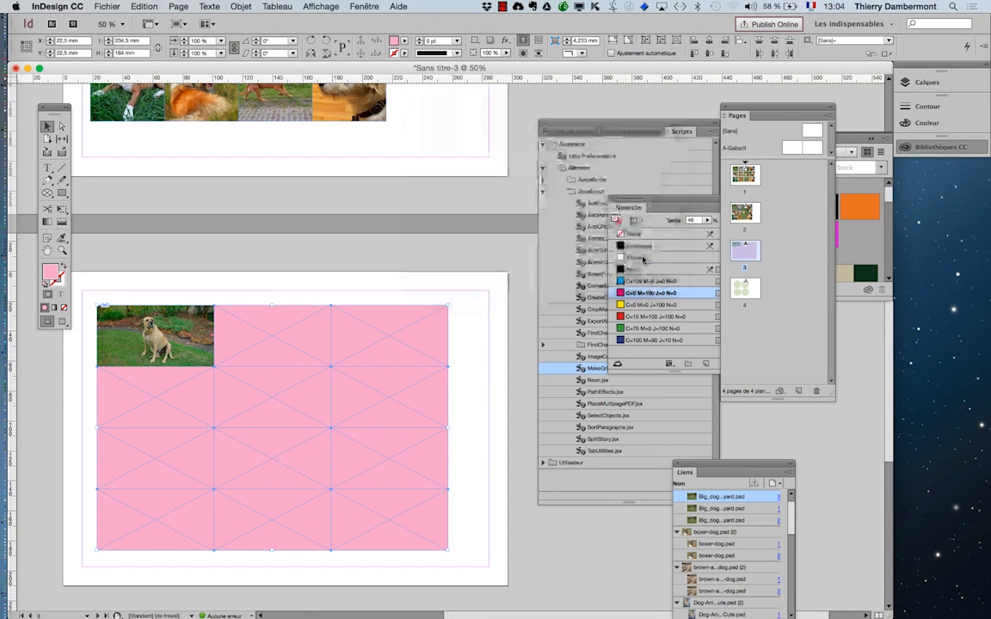
{"action": "left_click", "coordinate": [323, 272]}
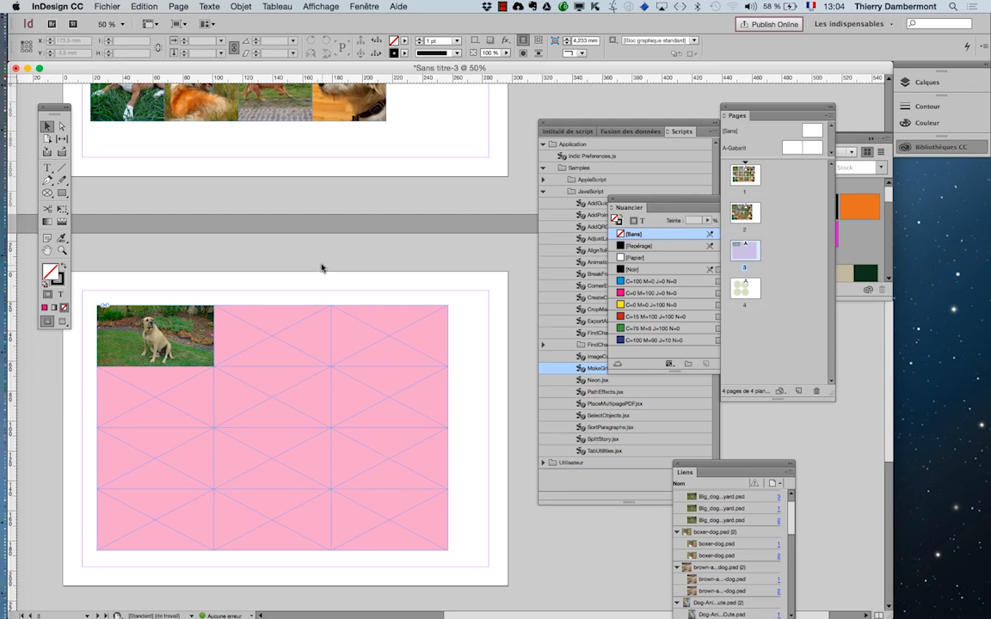
Step: Import the twelve images from boxer-dog.psd down to the last file of the chiens folder, leaving out the PSD subfolder
{"action": "left_click", "coordinate": [106, 6]}
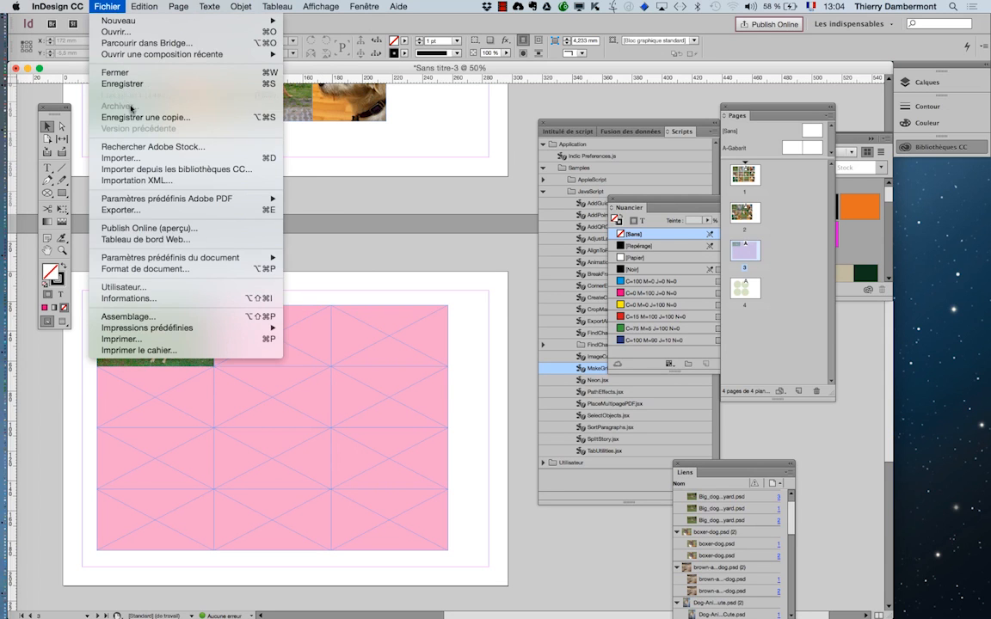
{"action": "left_click", "coordinate": [138, 159]}
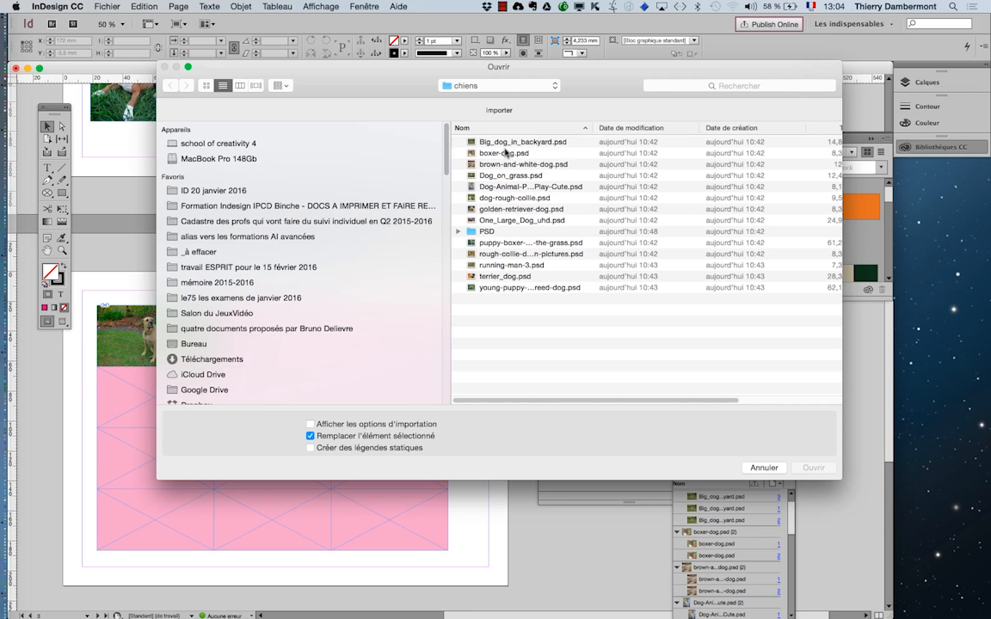
{"action": "left_click", "coordinate": [505, 143]}
{"action": "left_click", "coordinate": [503, 155]}
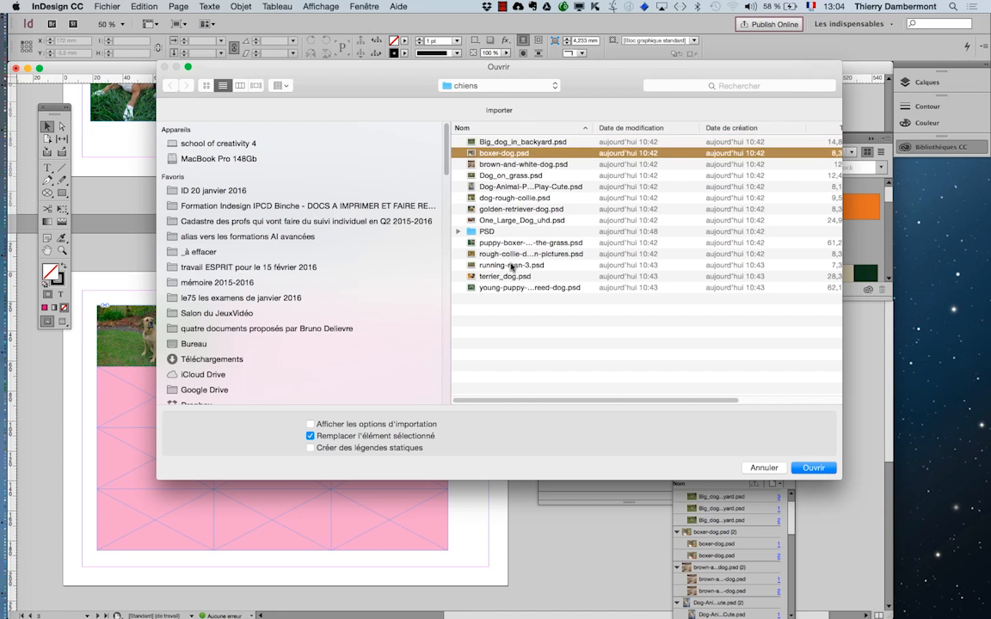
{"action": "left_click", "coordinate": [516, 287], "text": "shift"}
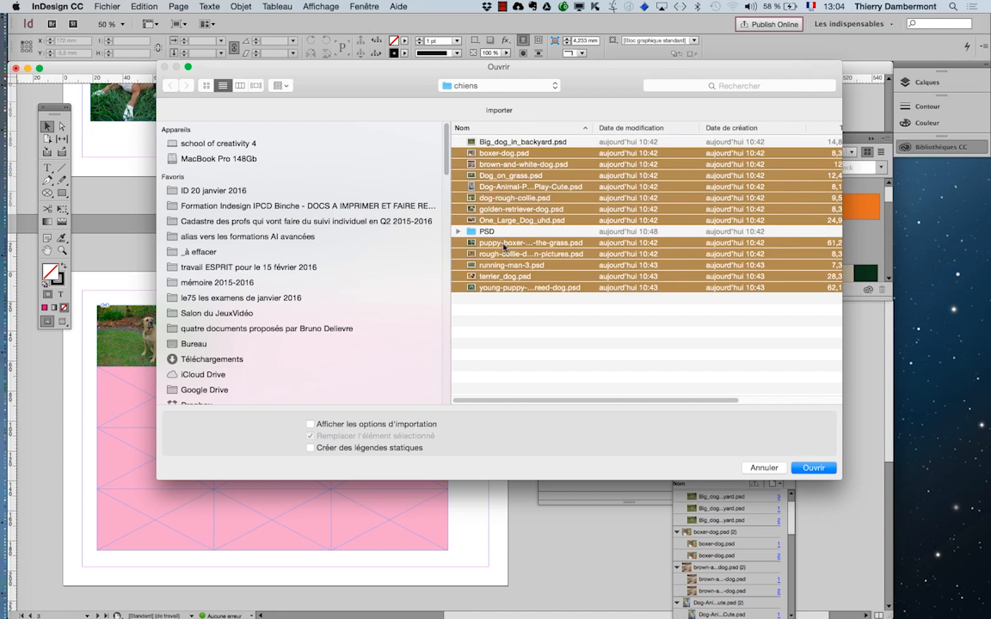
{"action": "left_click", "coordinate": [813, 467]}
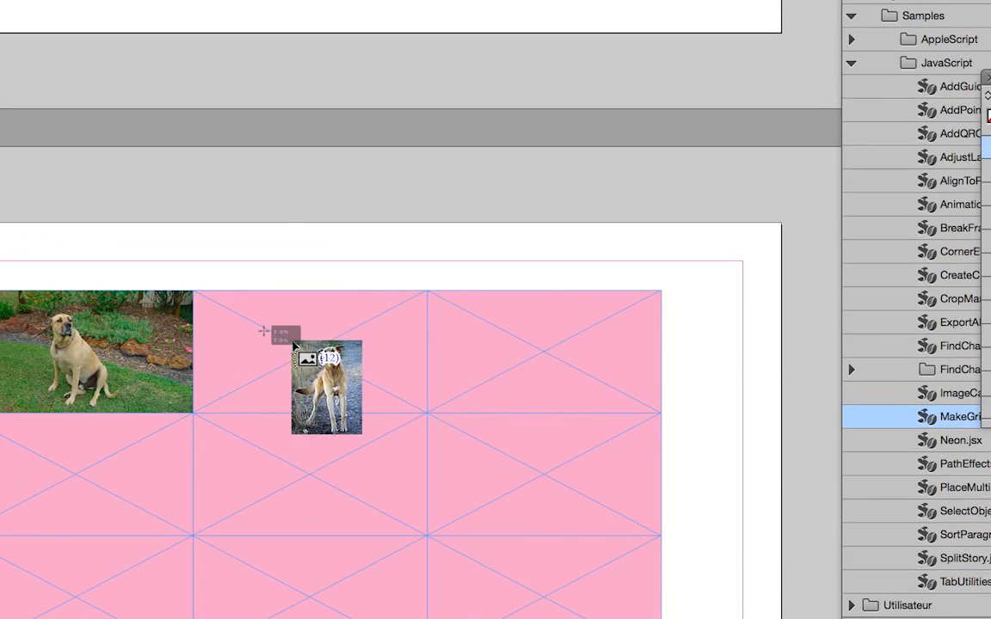
Step: Place loaded dog images one by one in the five empty frames of the grid's first two rows
{"action": "left_click", "coordinate": [297, 346]}
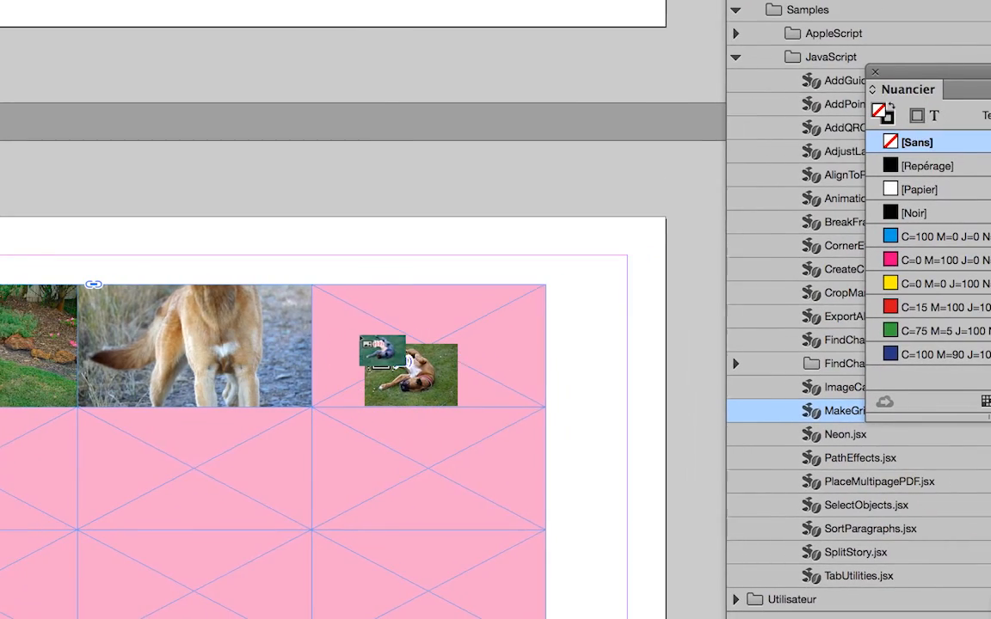
{"action": "left_click", "coordinate": [383, 344]}
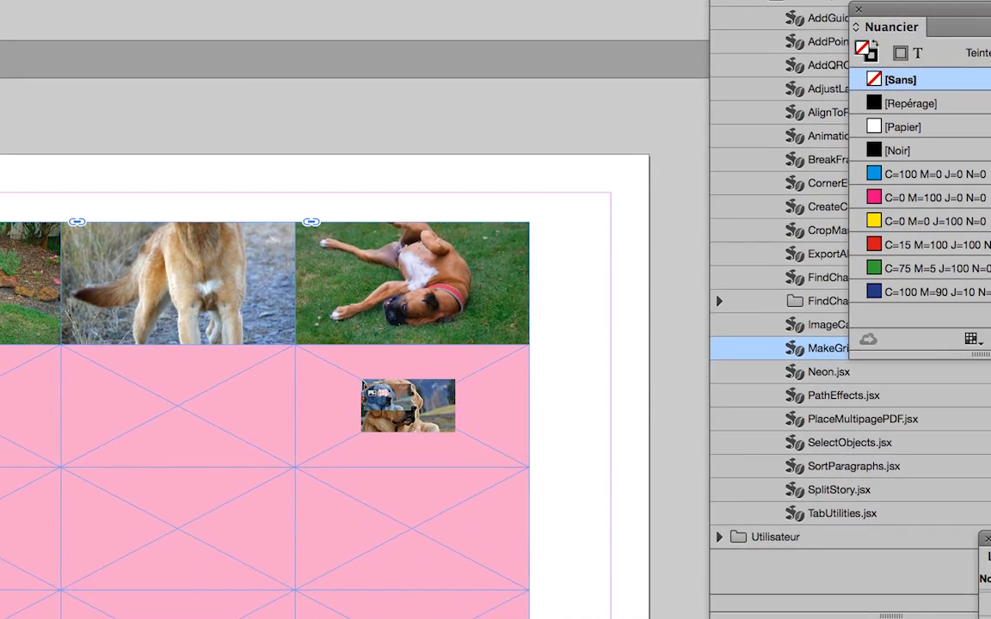
{"action": "left_click", "coordinate": [359, 418]}
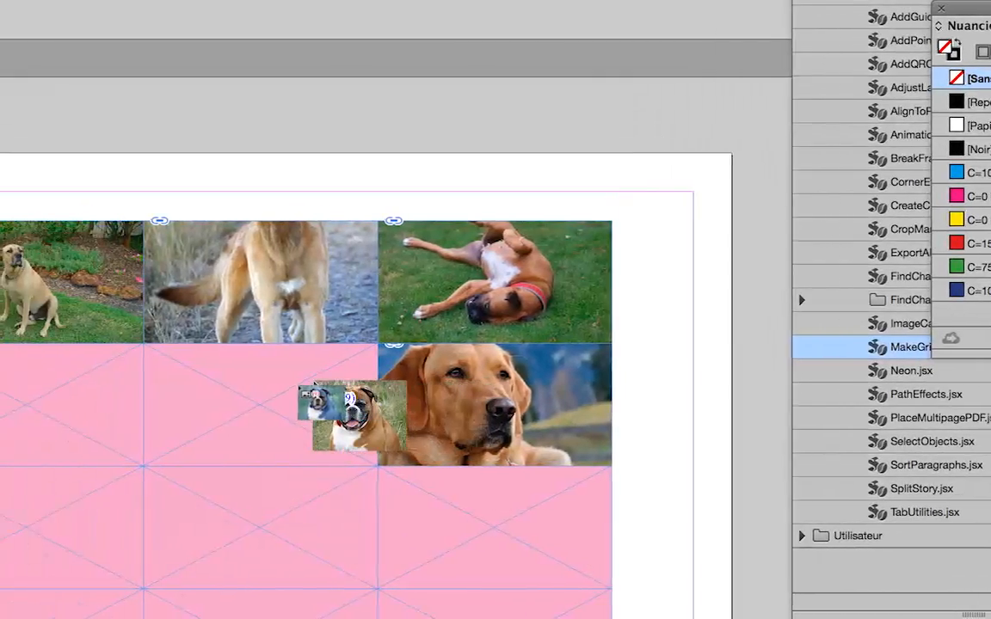
{"action": "left_click", "coordinate": [207, 389]}
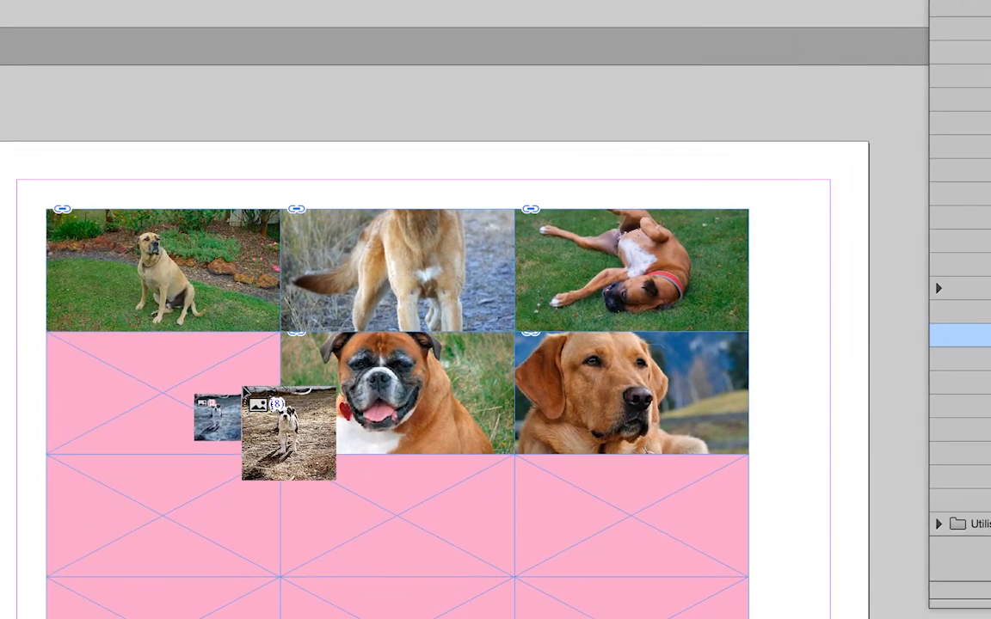
{"action": "key", "text": "Escape"}
{"action": "left_click", "coordinate": [244, 391]}
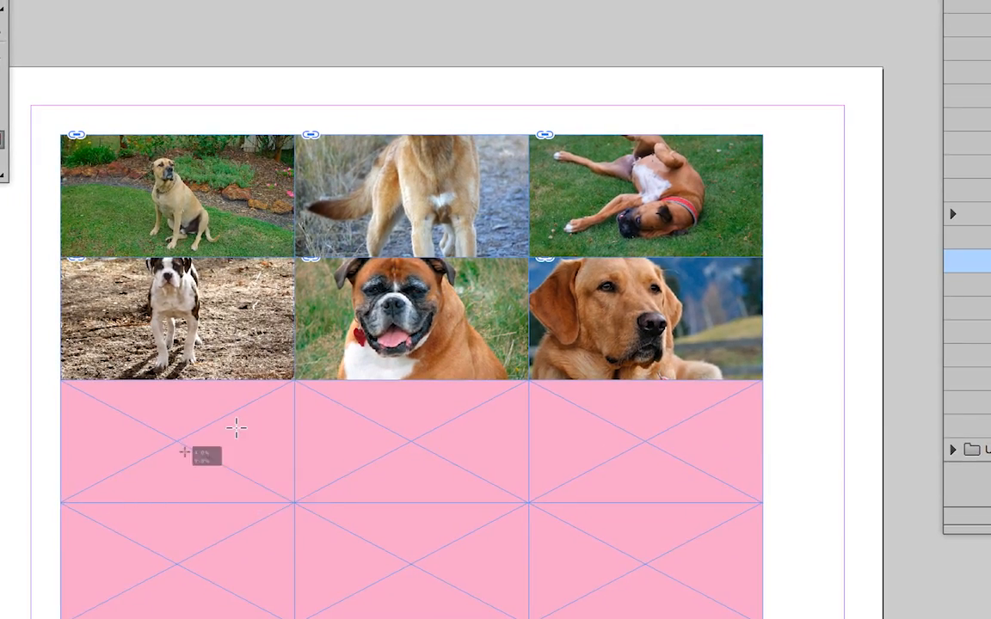
Step: Place loaded dog images one by one in the six empty frames of the grid's third and fourth rows
{"action": "left_click", "coordinate": [236, 427]}
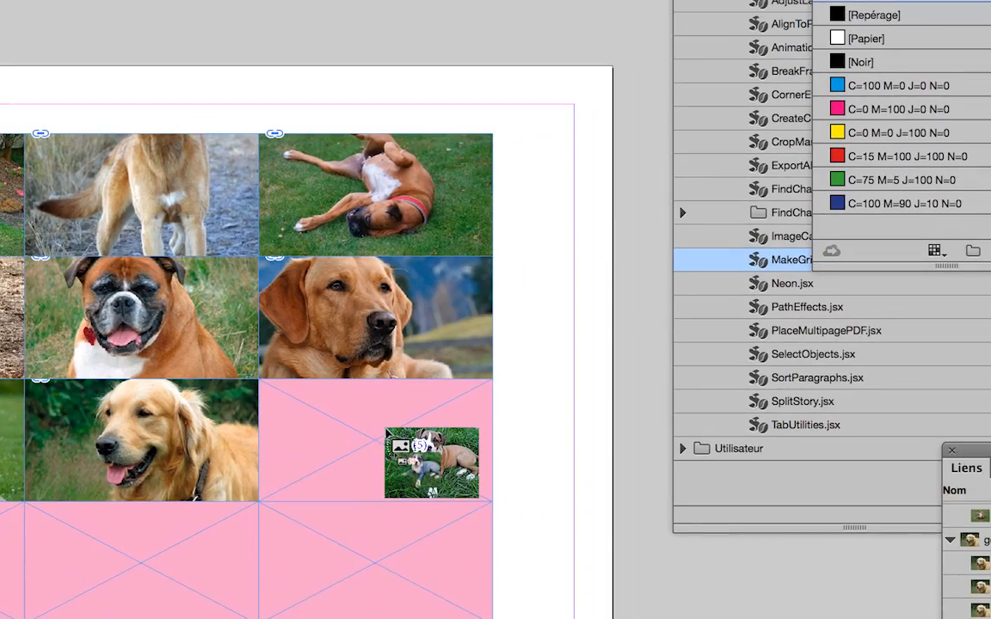
{"action": "left_click", "coordinate": [385, 427]}
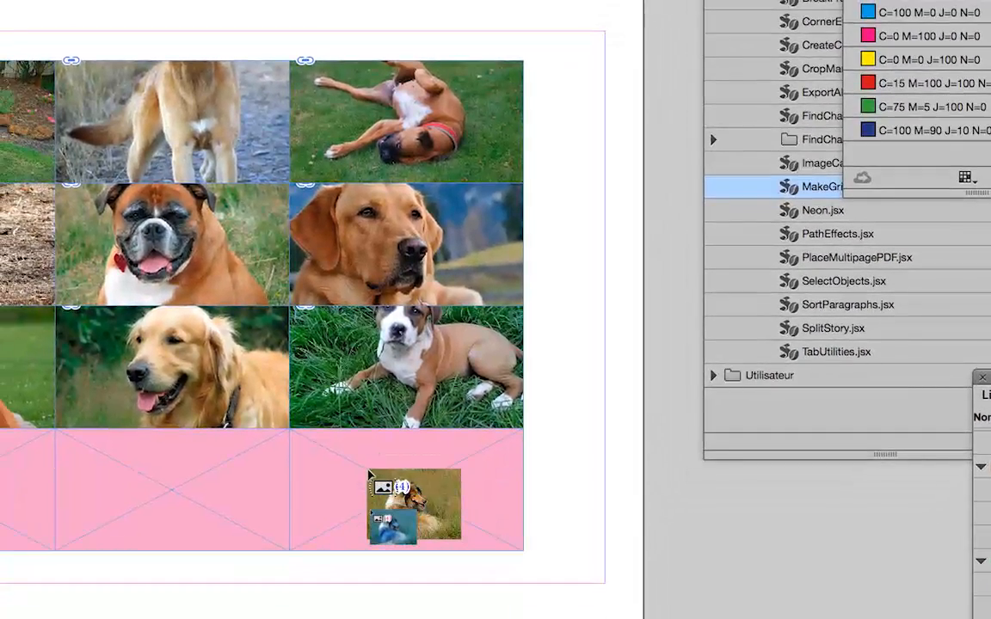
{"action": "key", "text": "Escape"}
{"action": "left_click", "coordinate": [368, 471]}
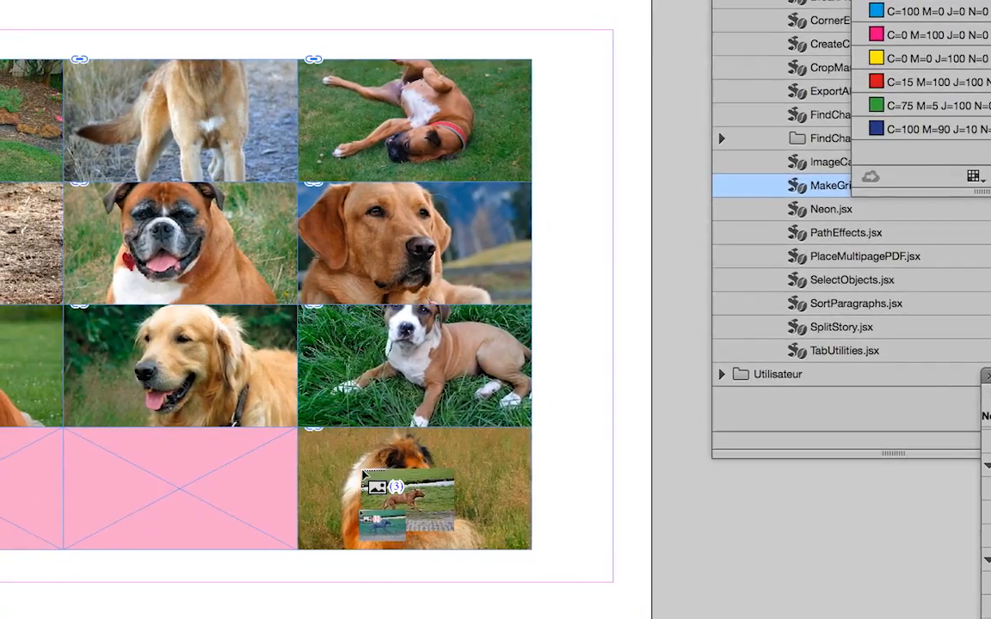
{"action": "left_click", "coordinate": [310, 473]}
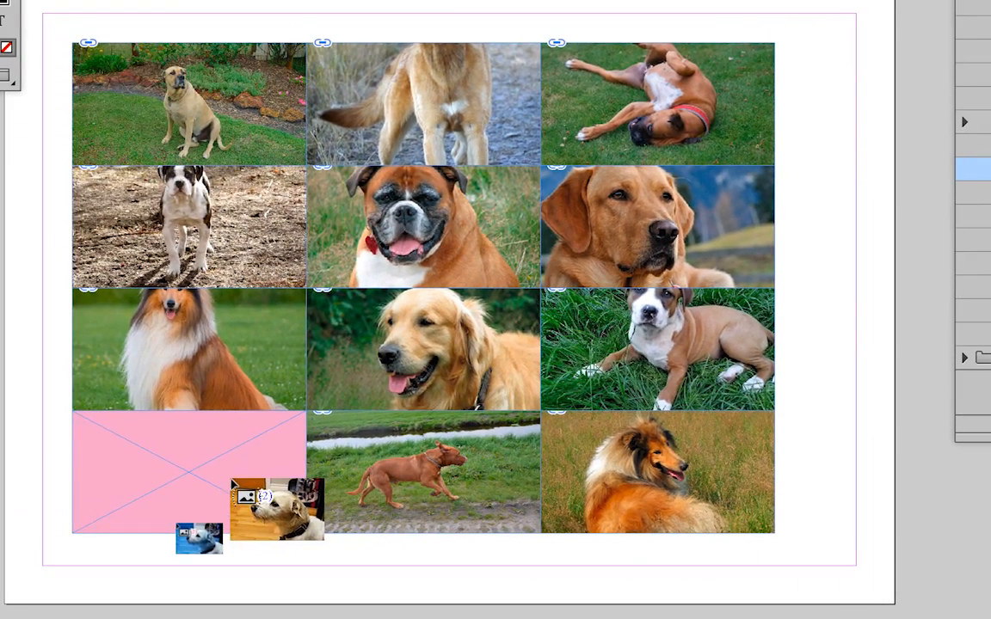
{"action": "left_click", "coordinate": [232, 482]}
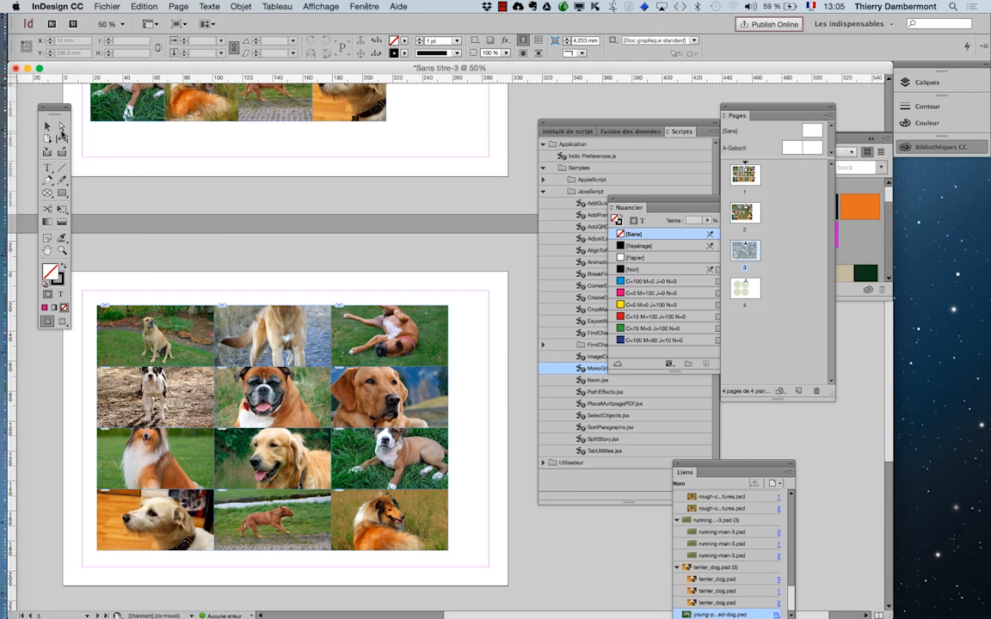
Step: Shift the images down inside the first row's middle frame and the third row's last frame with Direct Selection, revealing the dogs' full heads
{"action": "left_click", "coordinate": [61, 127]}
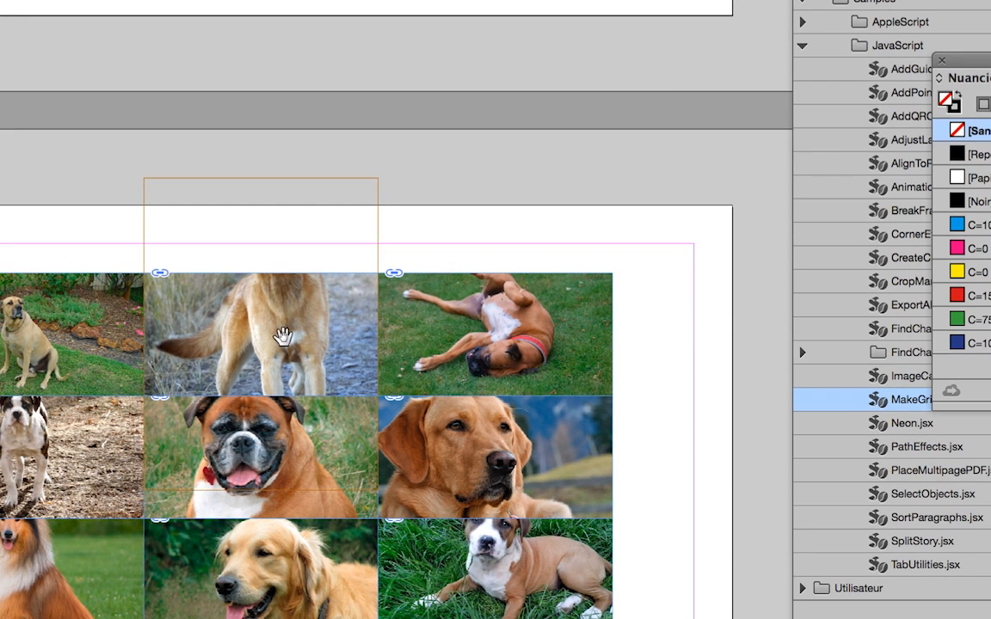
{"action": "left_click_drag", "start_coordinate": [283, 335], "coordinate": [283, 385]}
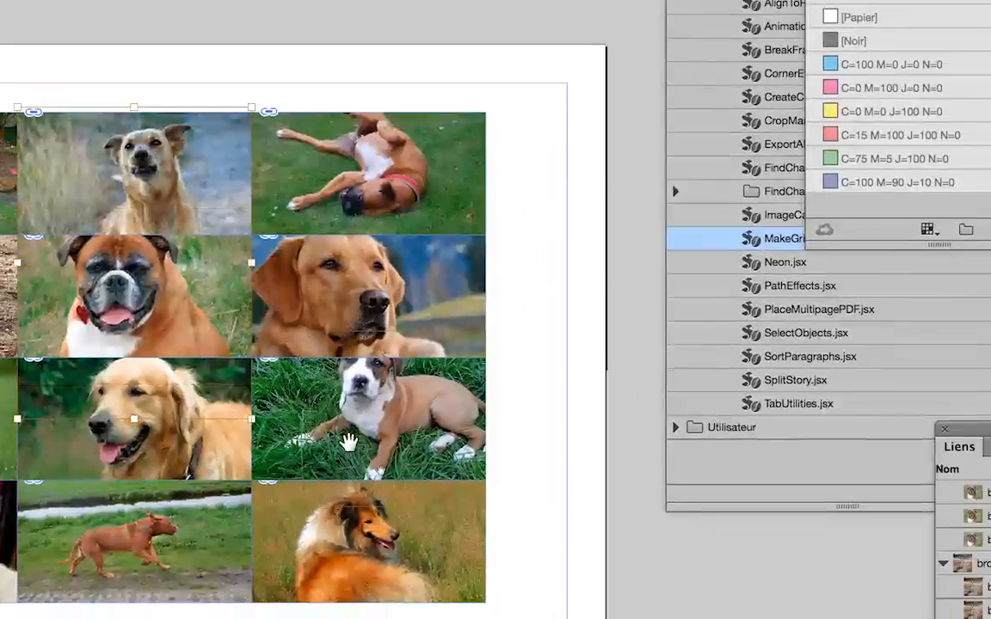
{"action": "left_click", "coordinate": [482, 554]}
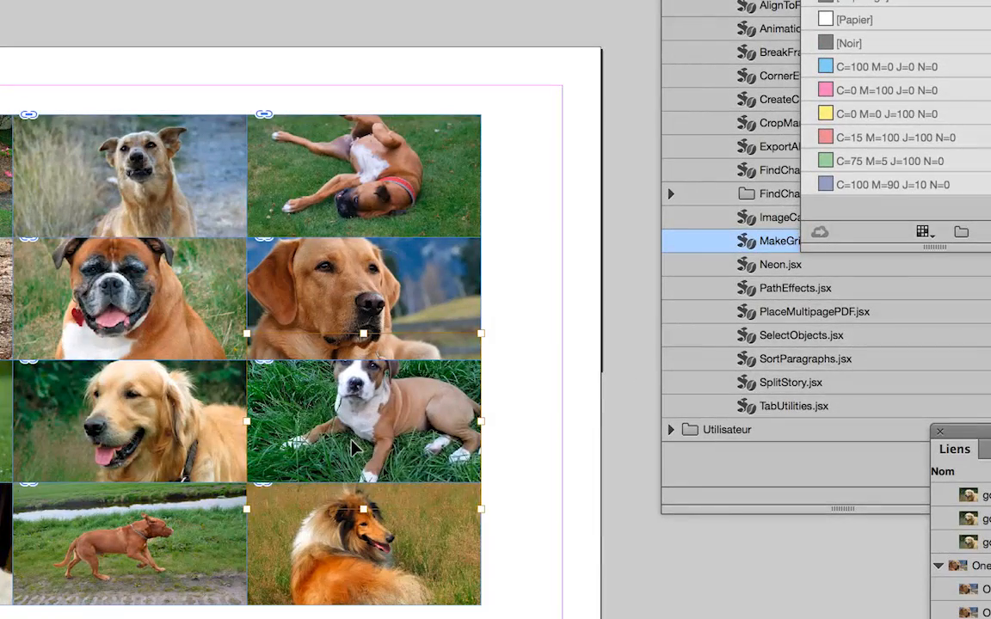
{"action": "left_click_drag", "start_coordinate": [351, 439], "coordinate": [356, 461]}
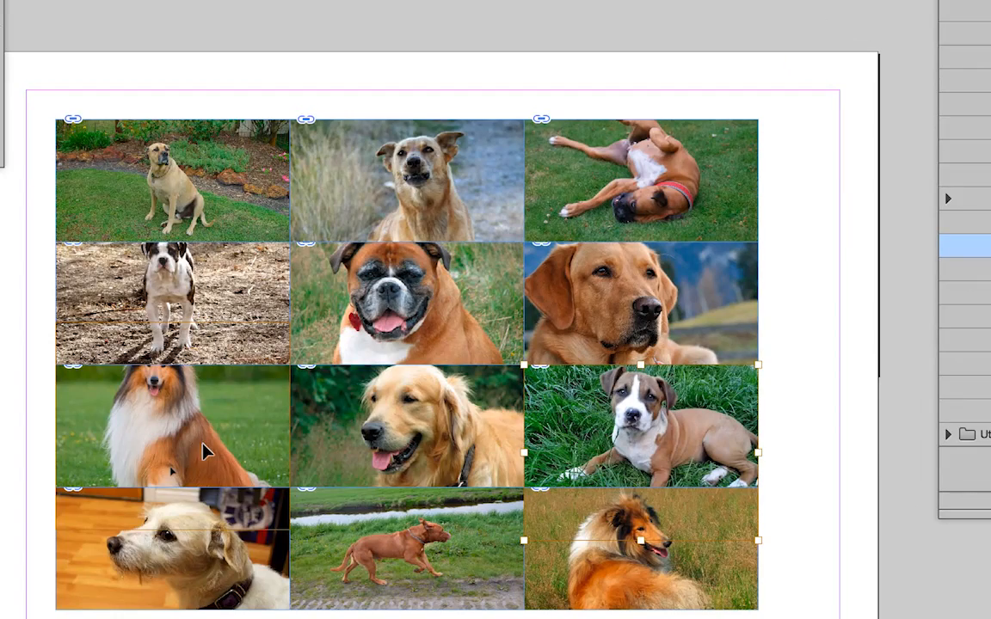
Step: Shift the collie image and the brown-and-white dog image down inside their first-column frames so both heads show completely
{"action": "left_click_drag", "start_coordinate": [205, 451], "coordinate": [207, 469]}
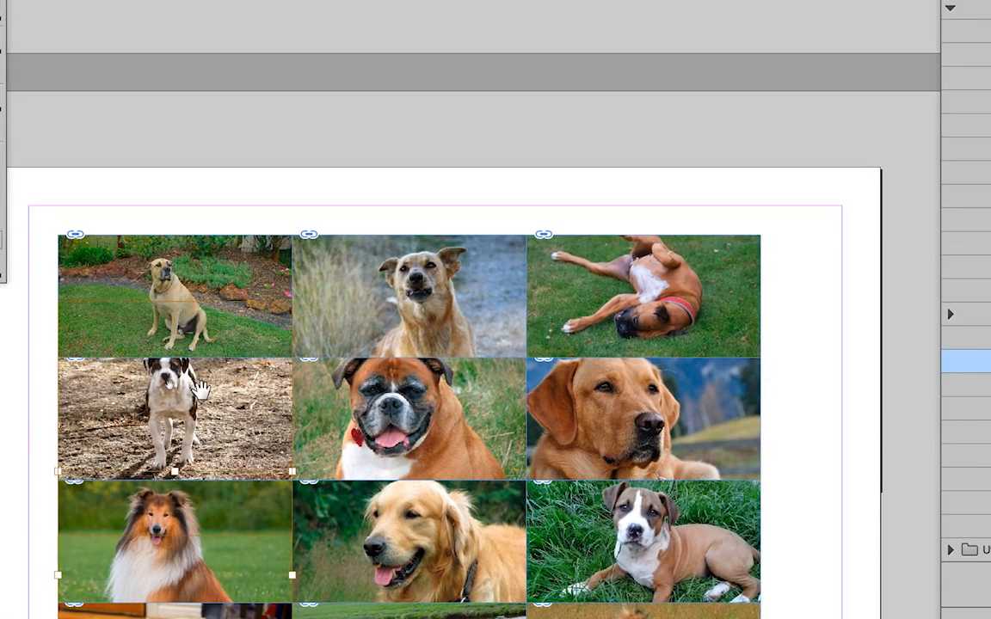
{"action": "left_click", "coordinate": [204, 394]}
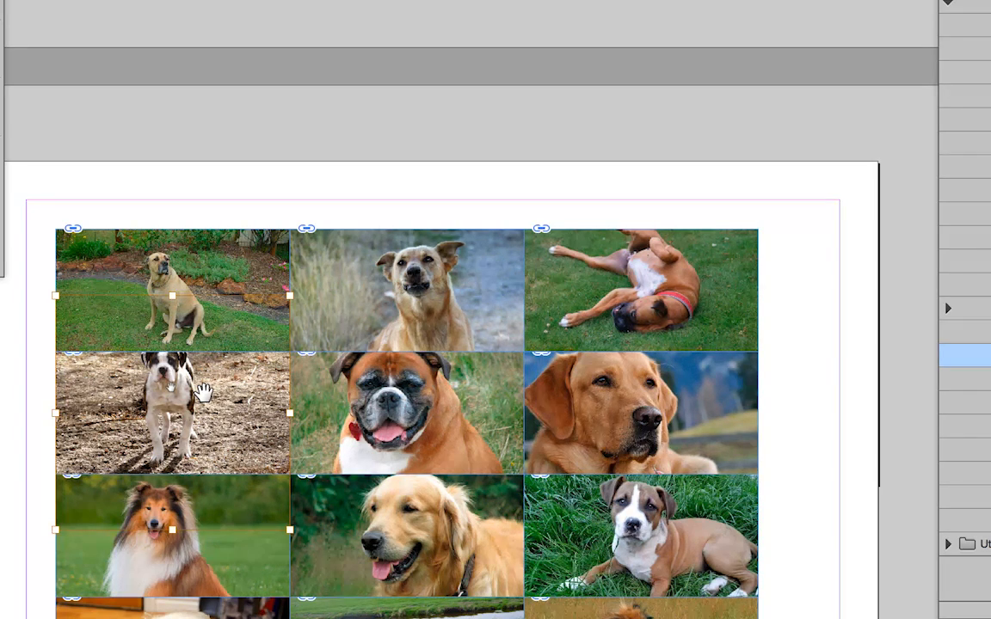
{"action": "mouse_move", "coordinate": [204, 392]}
{"action": "left_mouse_down"}
{"action": "mouse_move", "coordinate": [209, 416]}
{"action": "mouse_move", "coordinate": [207, 407]}
{"action": "left_mouse_up"}
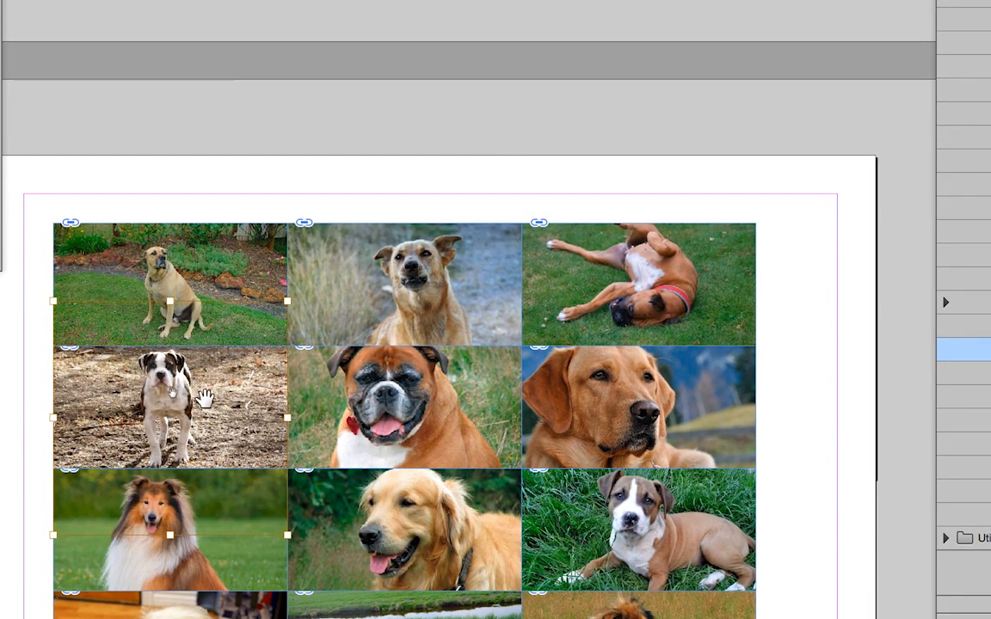